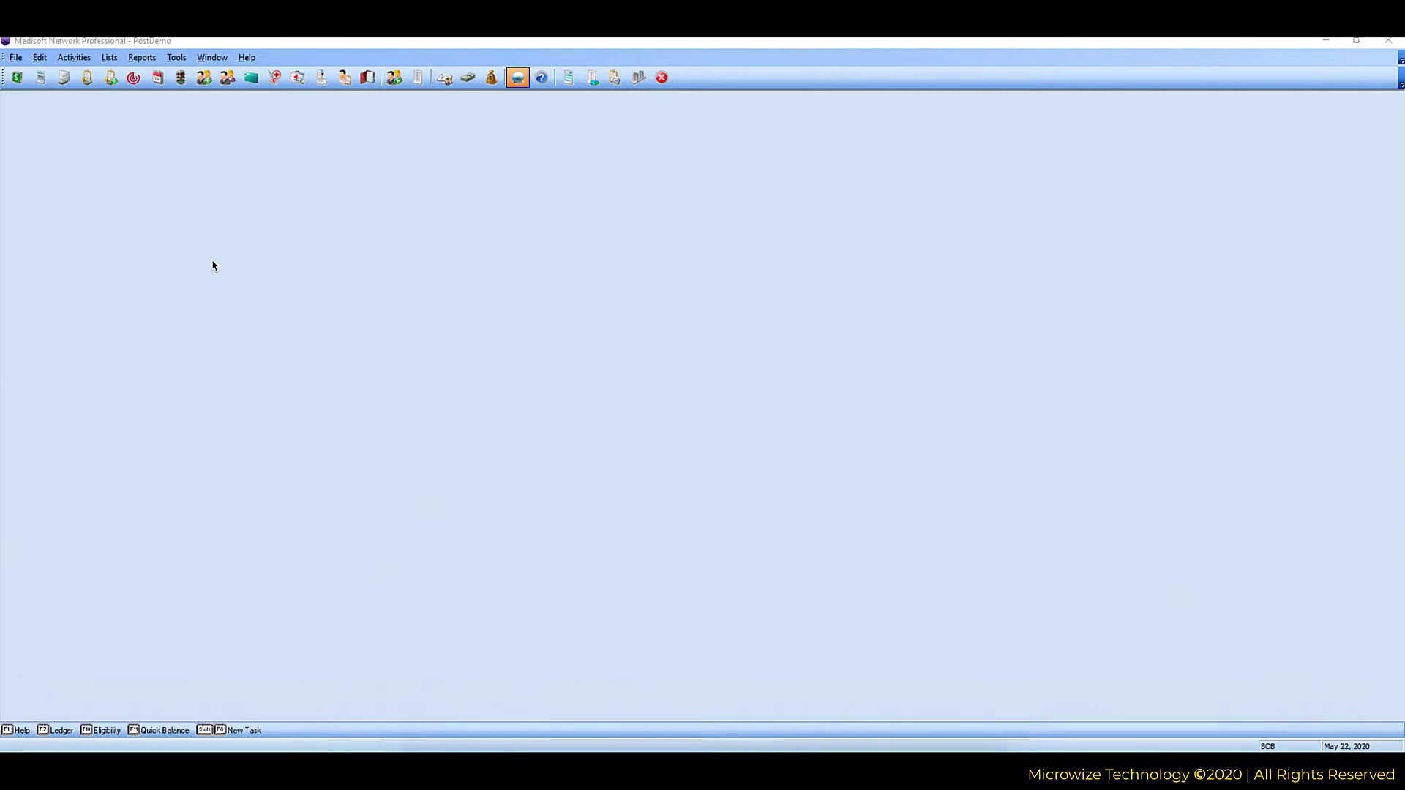
Start a new practice data set named Happy Valley in a happyvalley data folder and request creation.
click(15, 57)
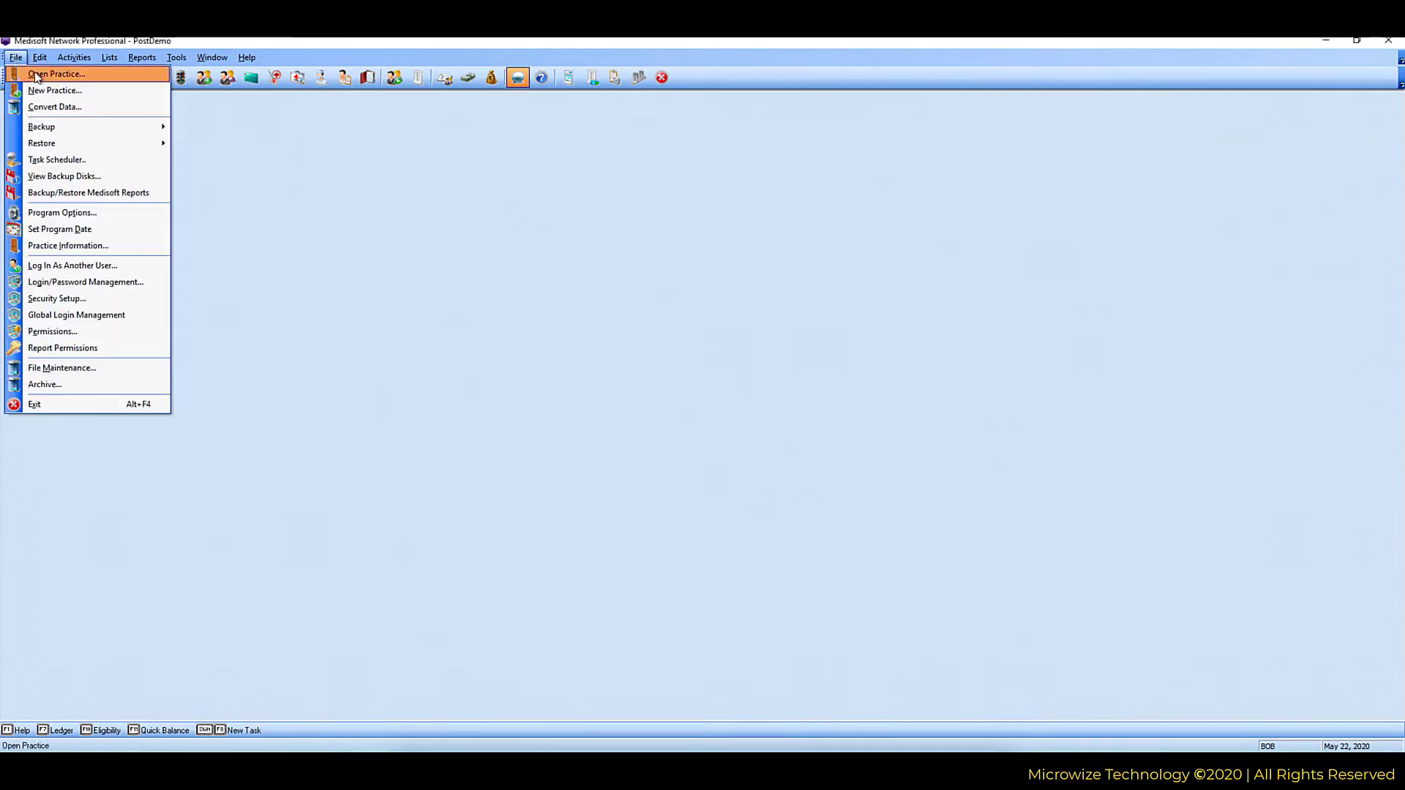
click(38, 70)
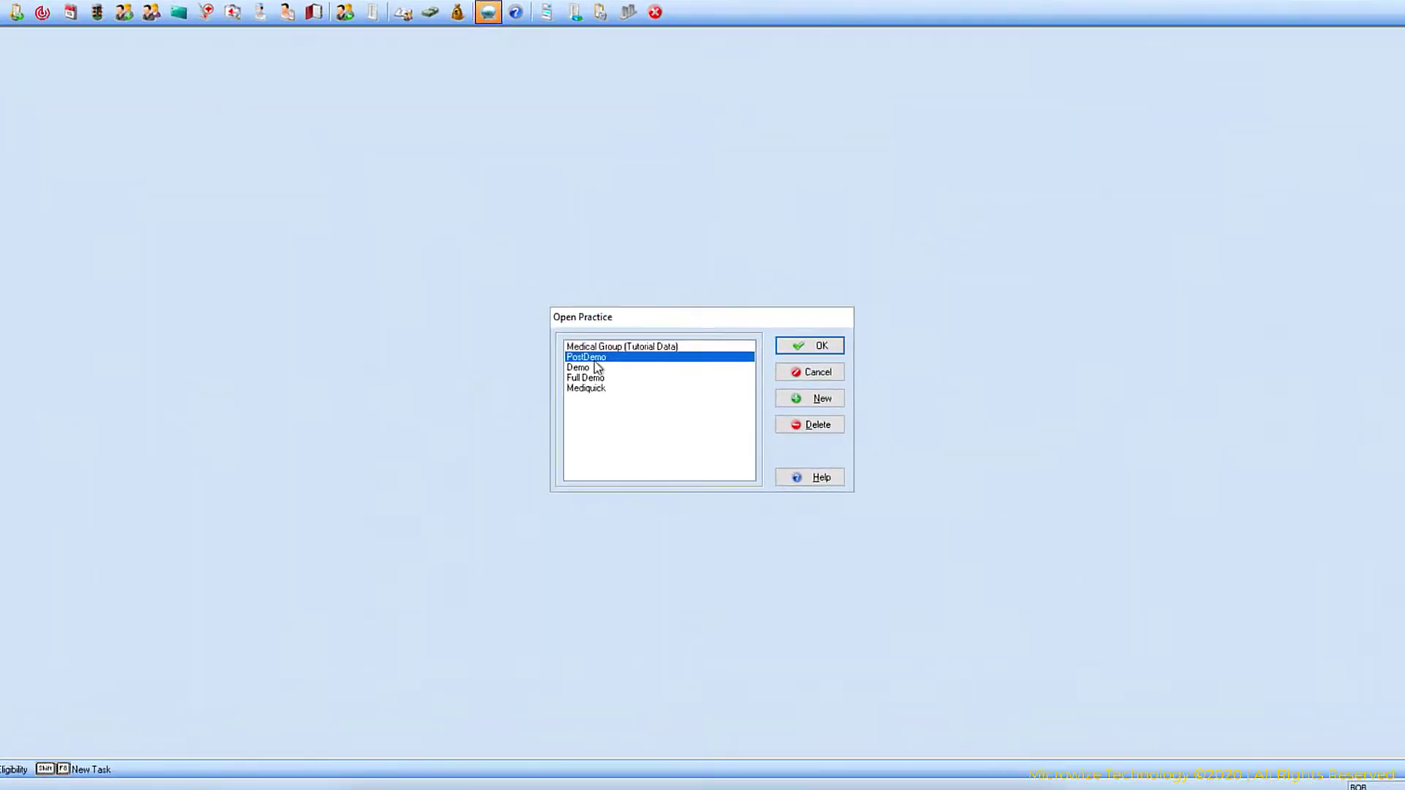
click(822, 371)
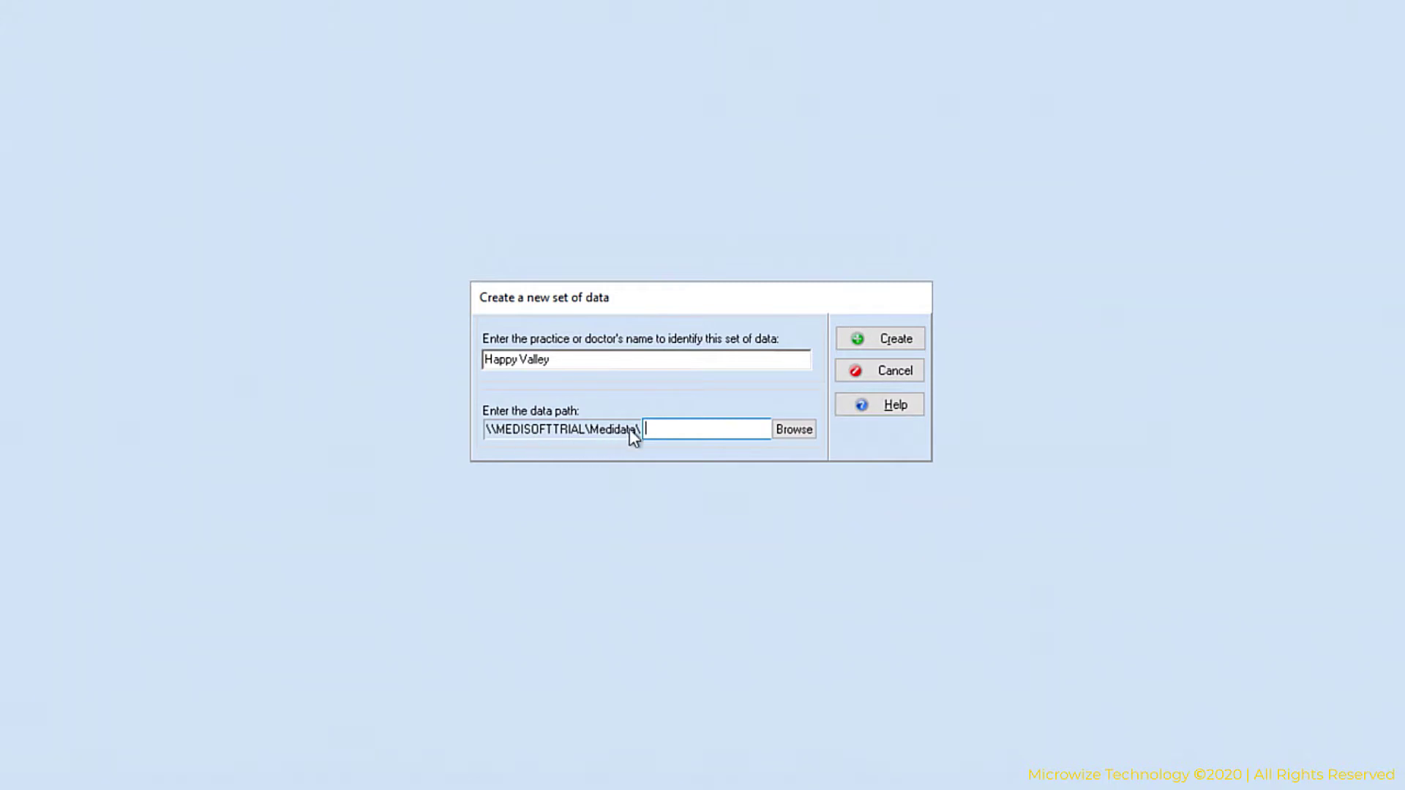
text(happyvalley)
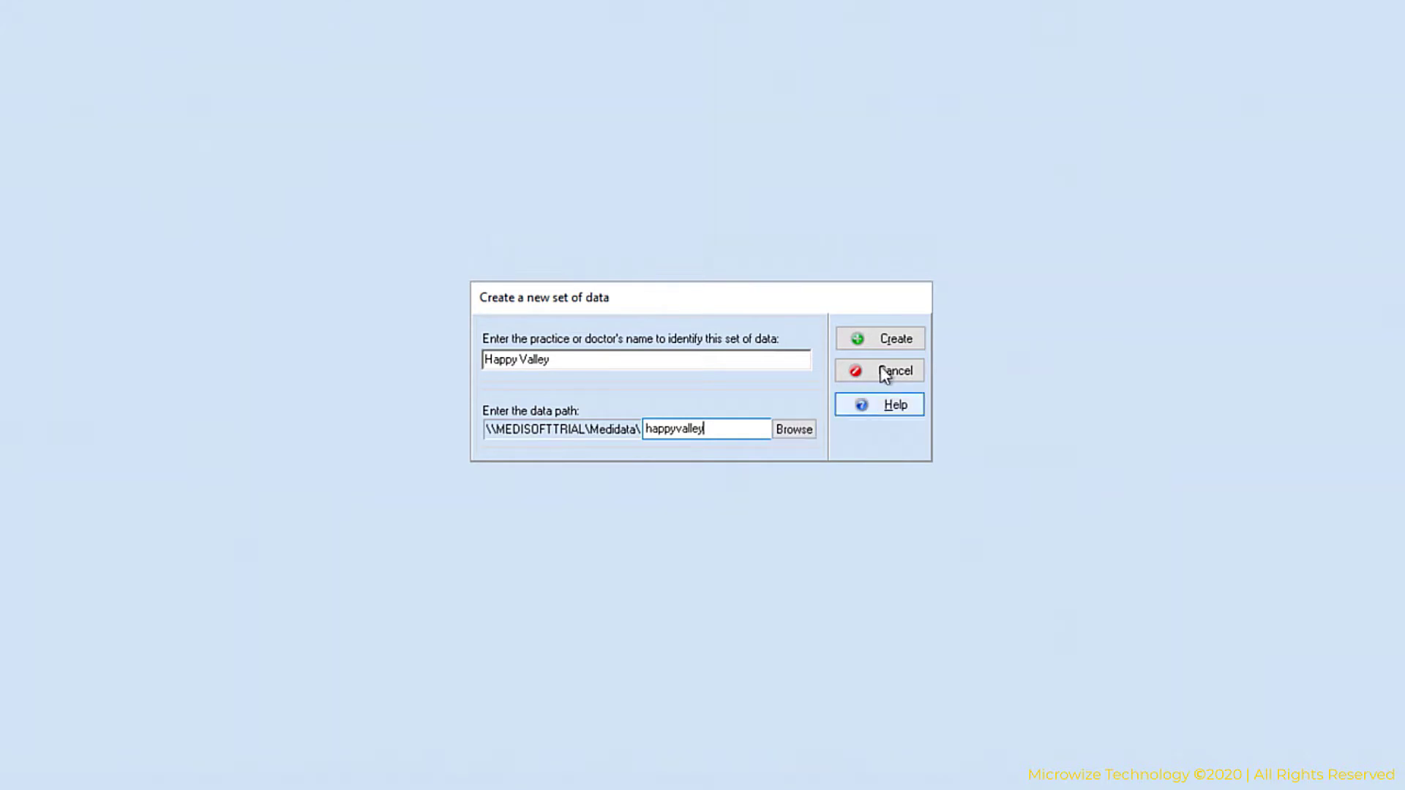
click(898, 338)
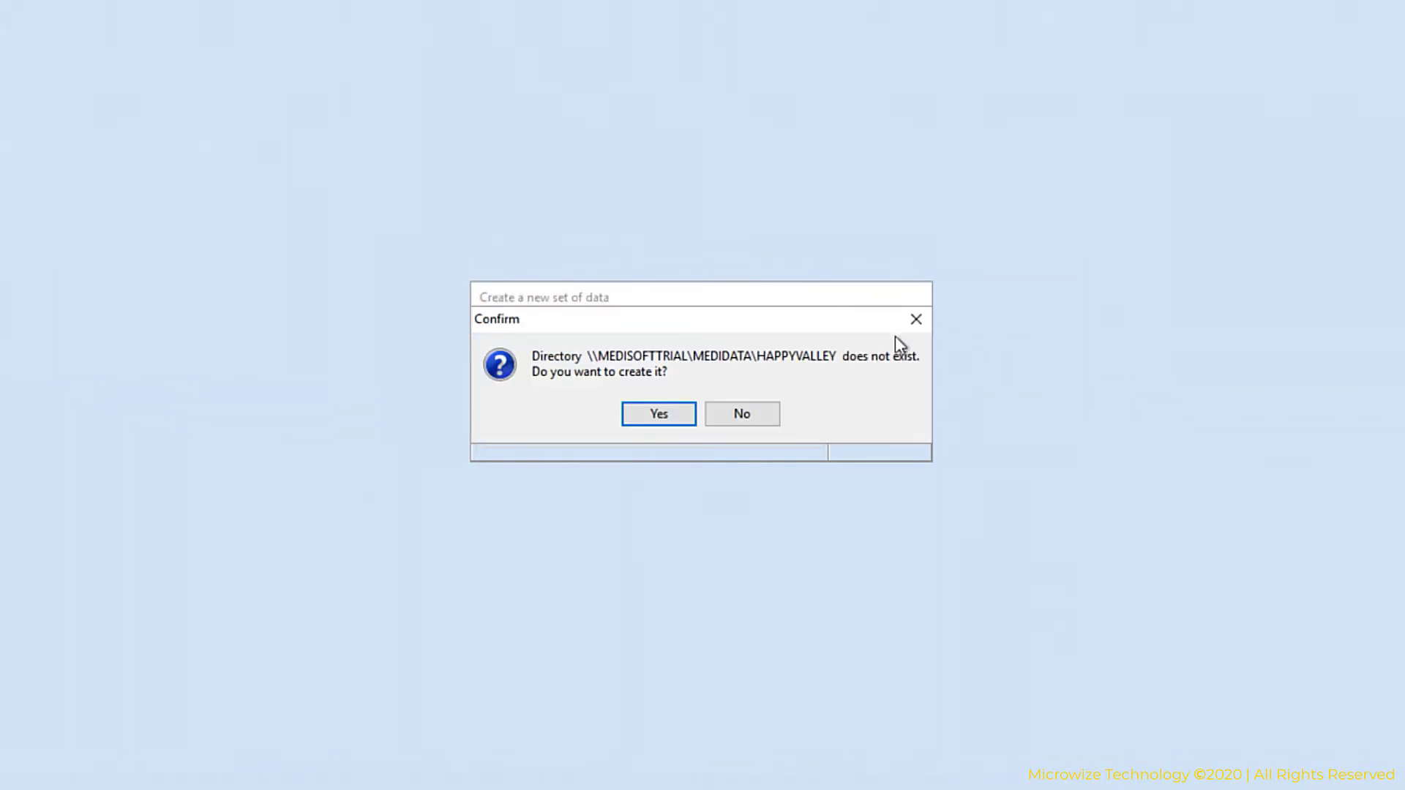
Confirm creating the missing data folder and enter the practice name Happy Valley Medical.
click(658, 414)
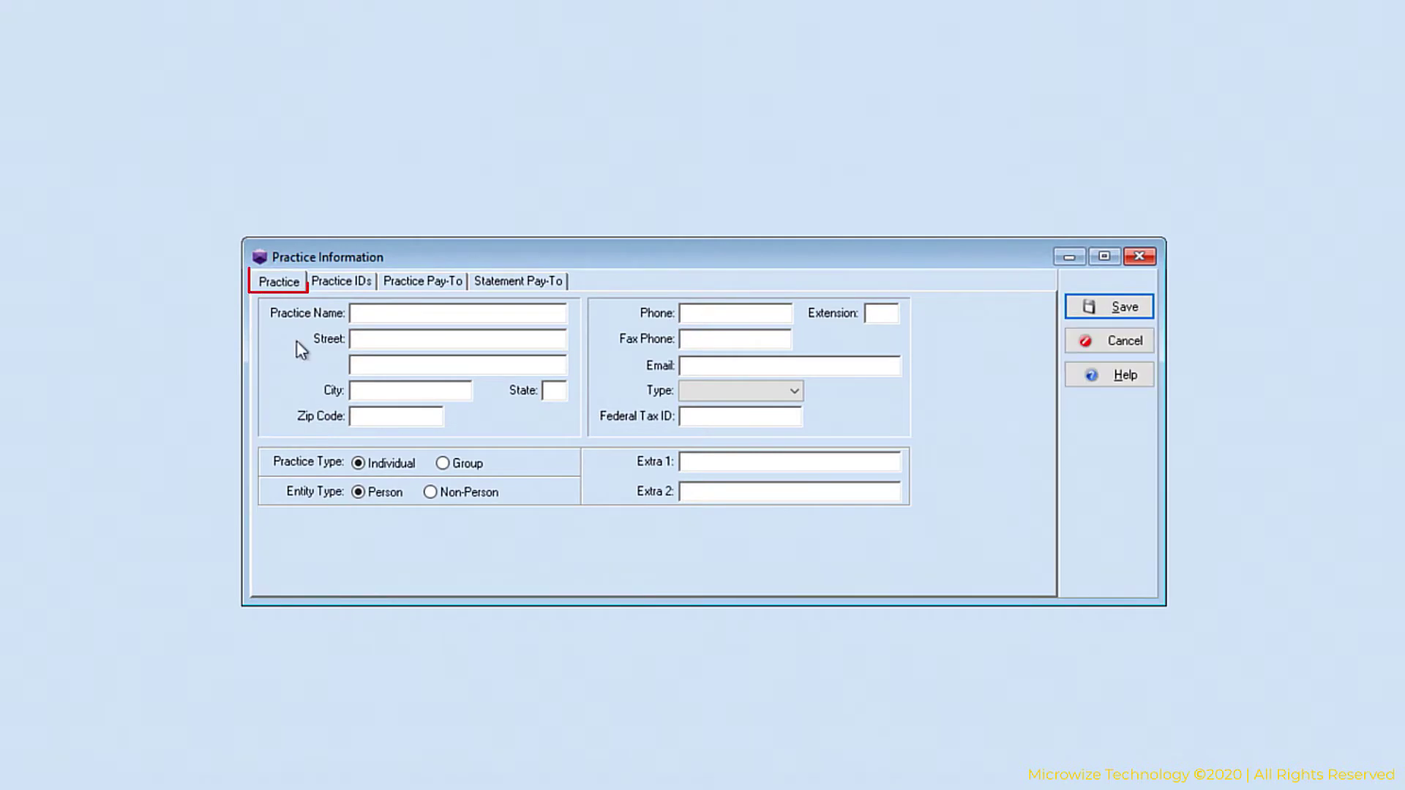
click(378, 313)
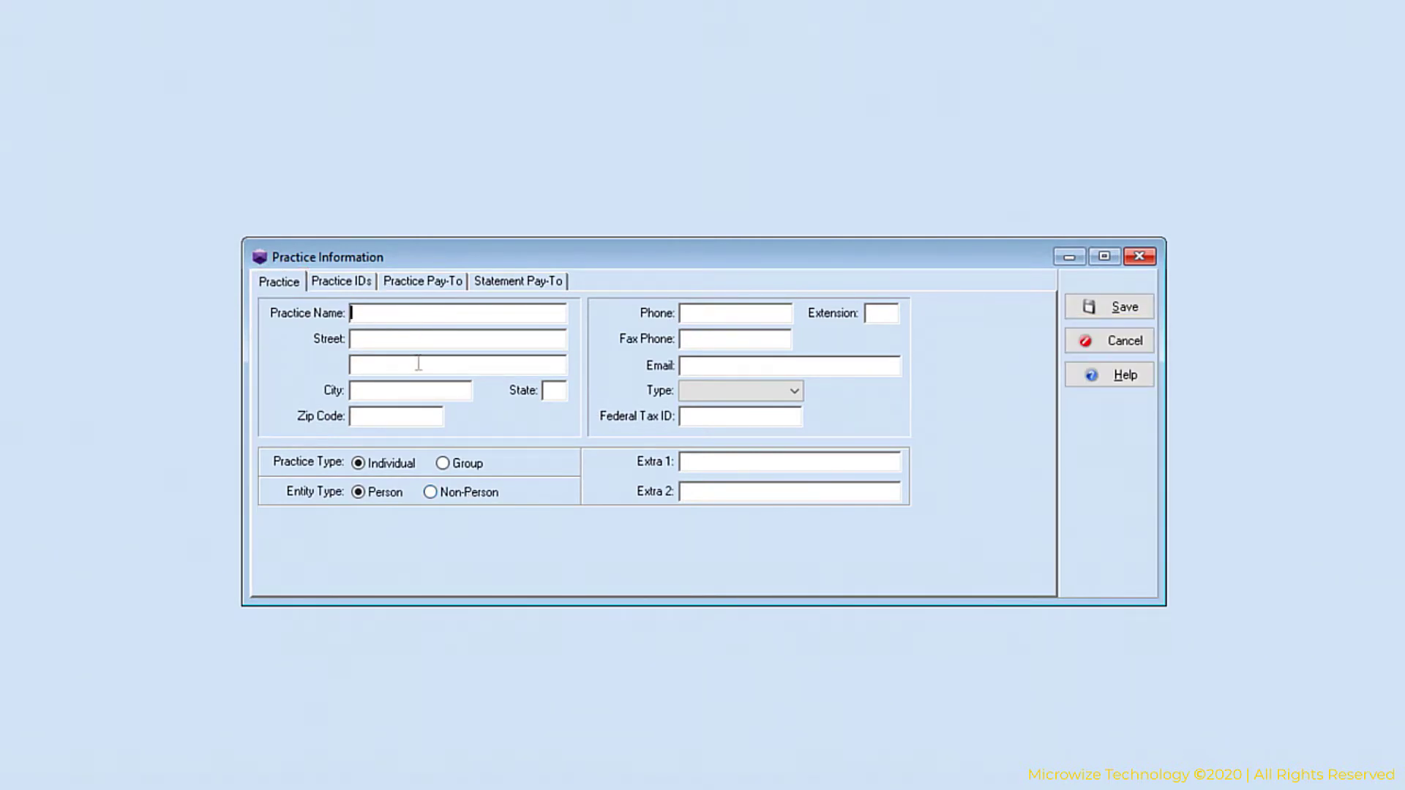
text(Happy Valley Medical)
Fill in the practice's street address, suite, city and state.
click(421, 342)
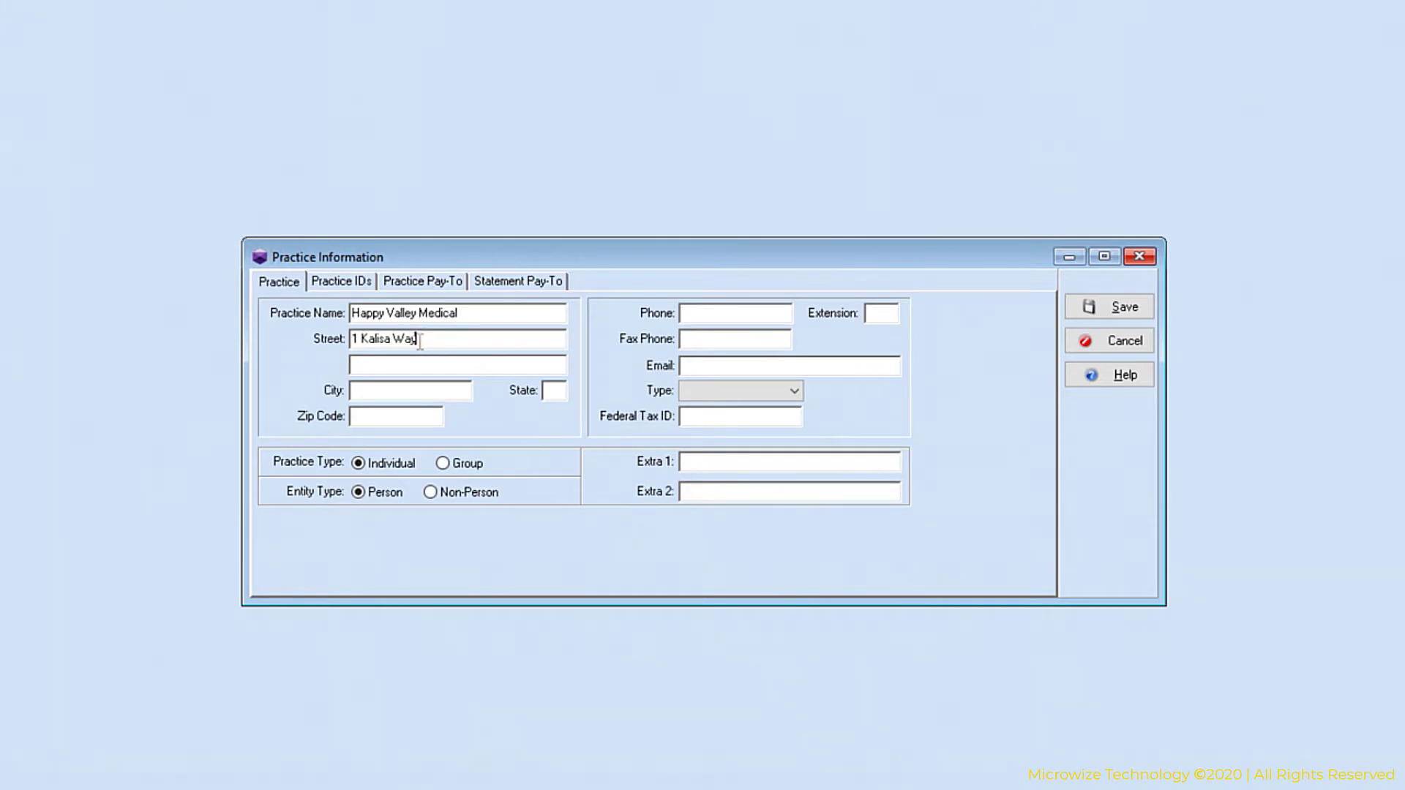
key(Tab)
key(Tab)
key(Tab)
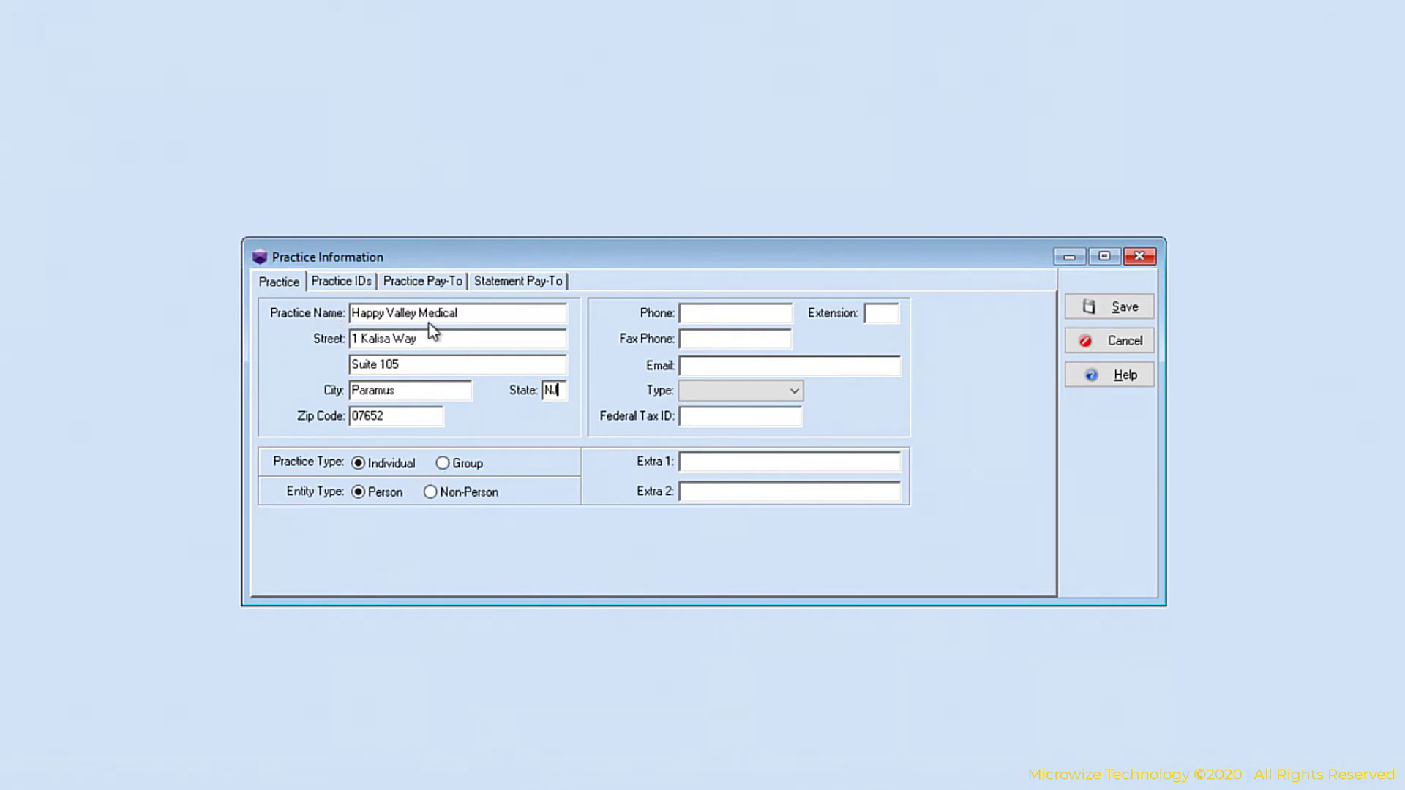
Mark the practice as Group and Non-Person, and enter its phone number and e-mail address.
click(442, 464)
click(468, 493)
click(721, 311)
key(Tab)
key(Tab)
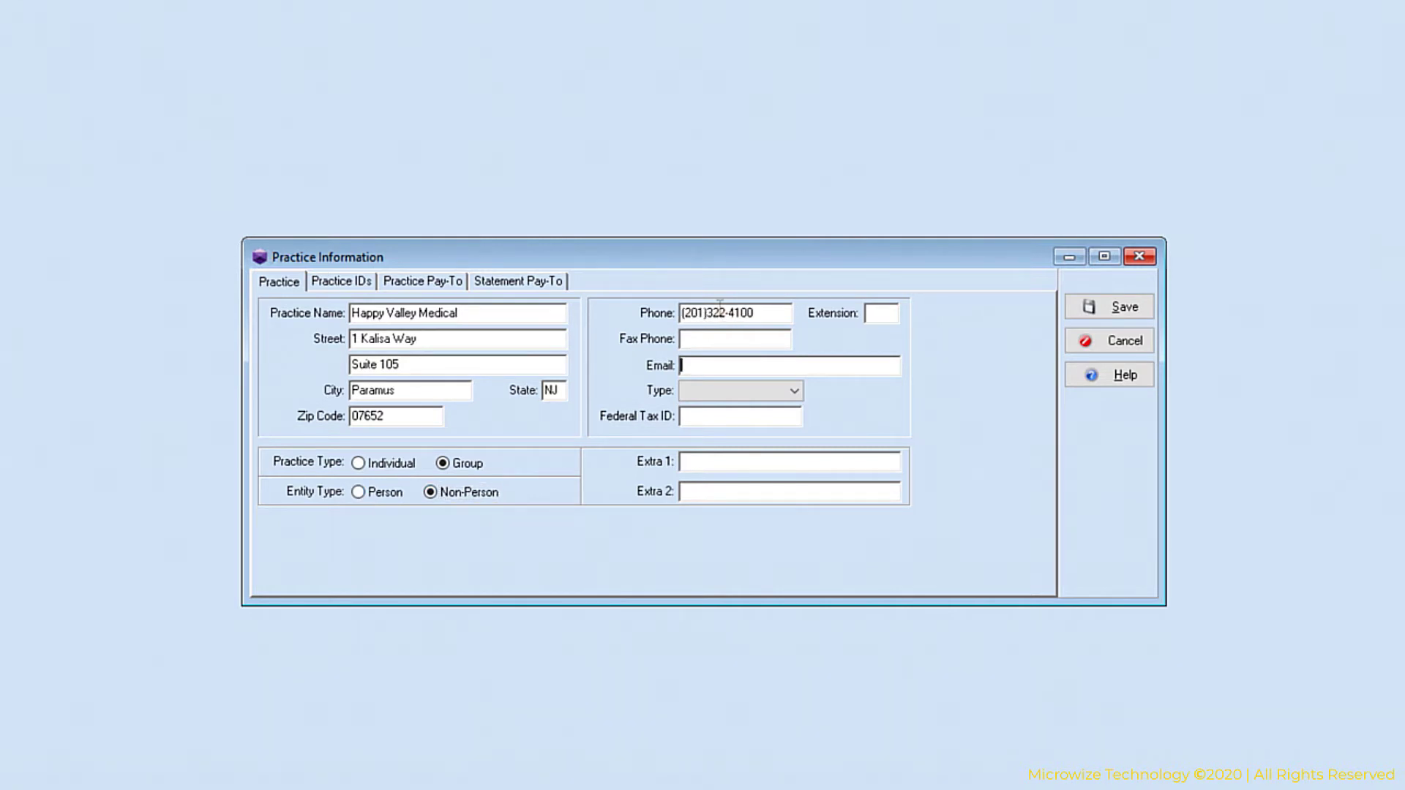
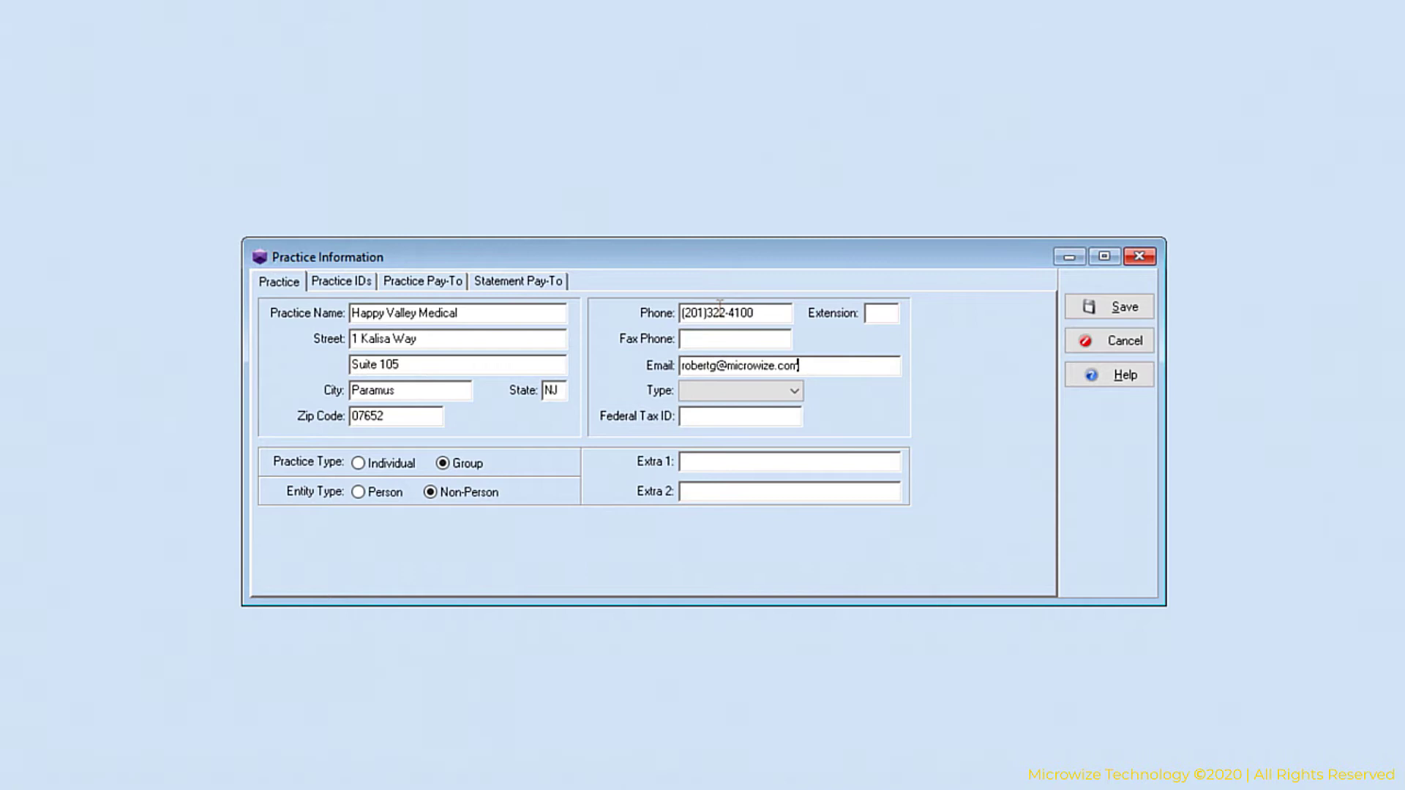
Set the practice type to Medical and enter the federal tax ID.
key(Tab)
click(794, 393)
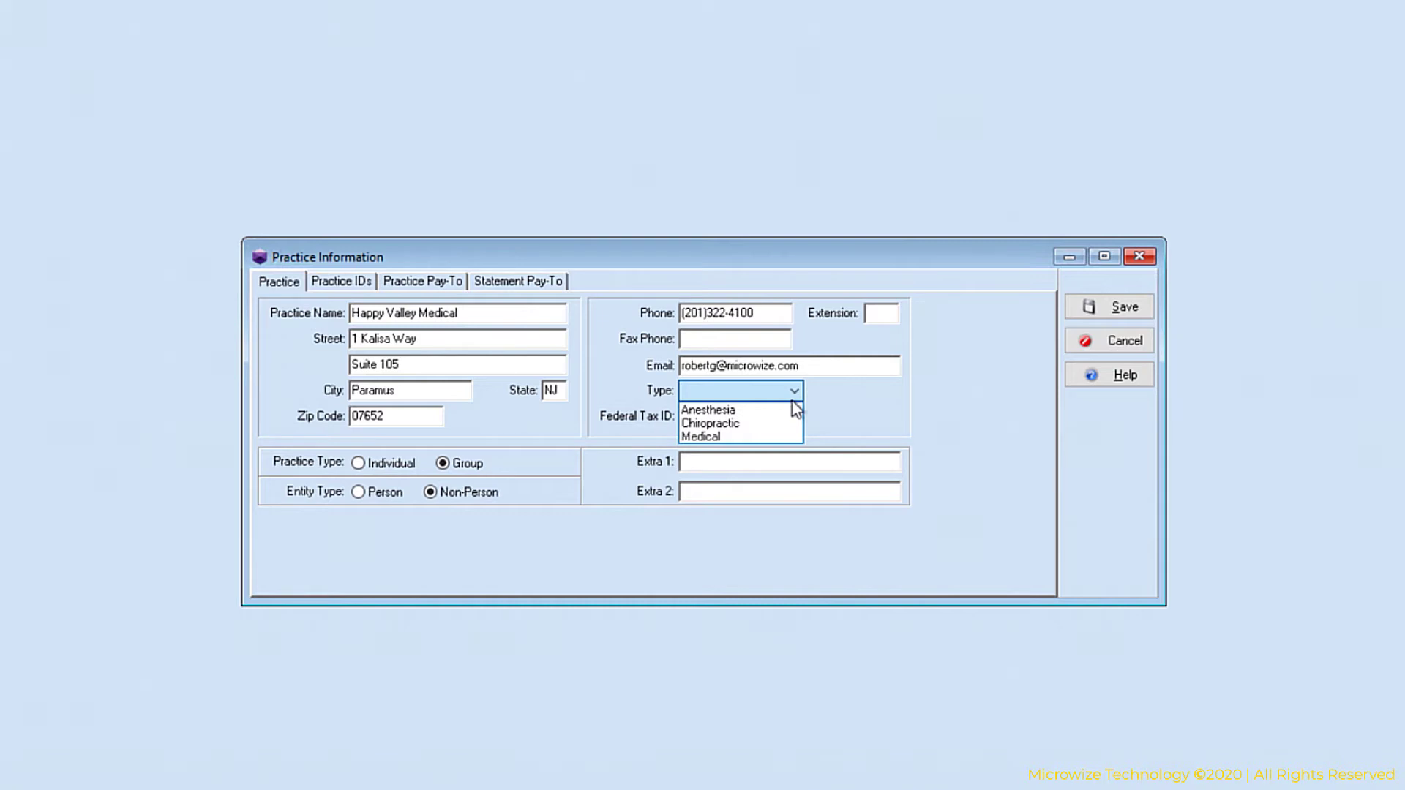
click(742, 437)
click(712, 414)
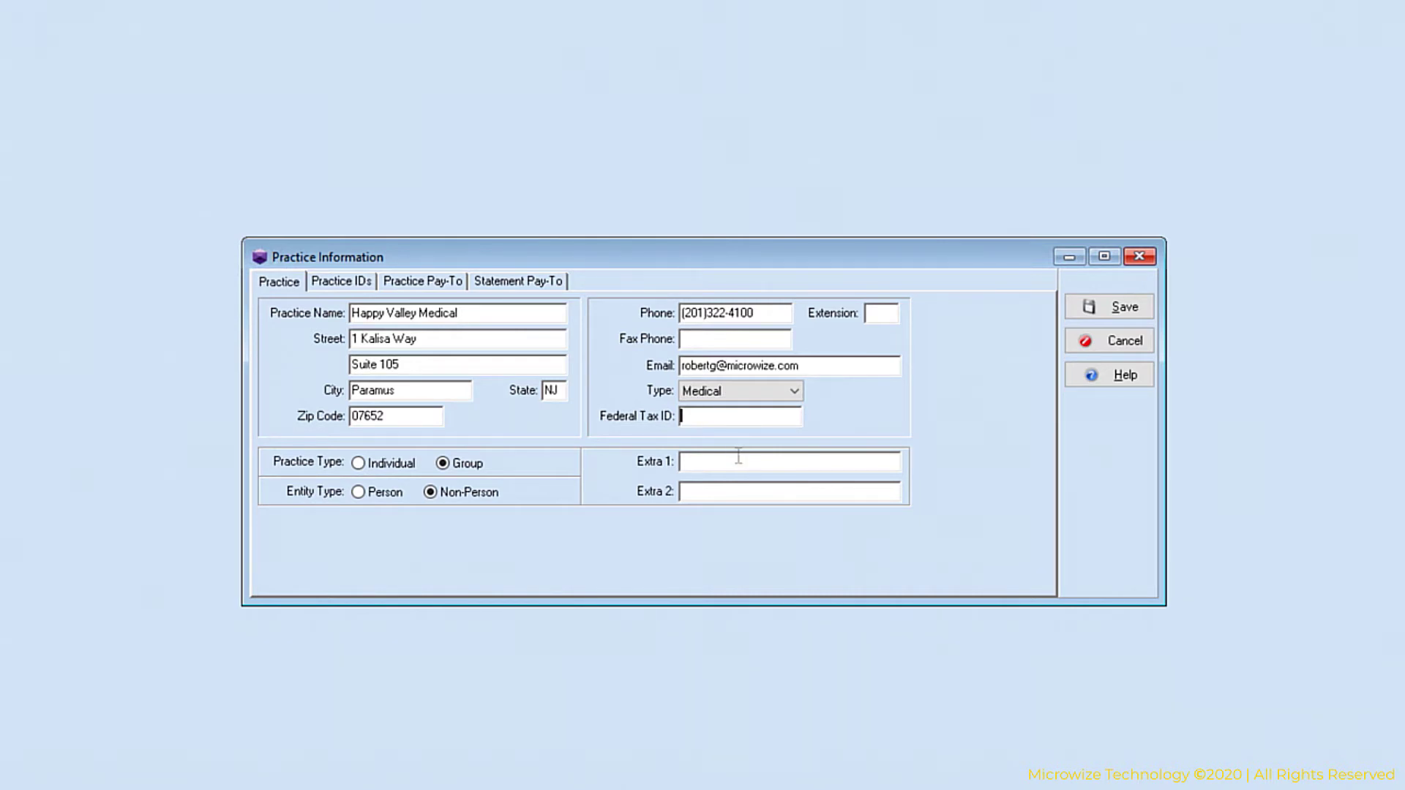
text(1234567890)
Add a new practice ID with the National Provider ID and the employer Tax Identifier numbers.
click(328, 284)
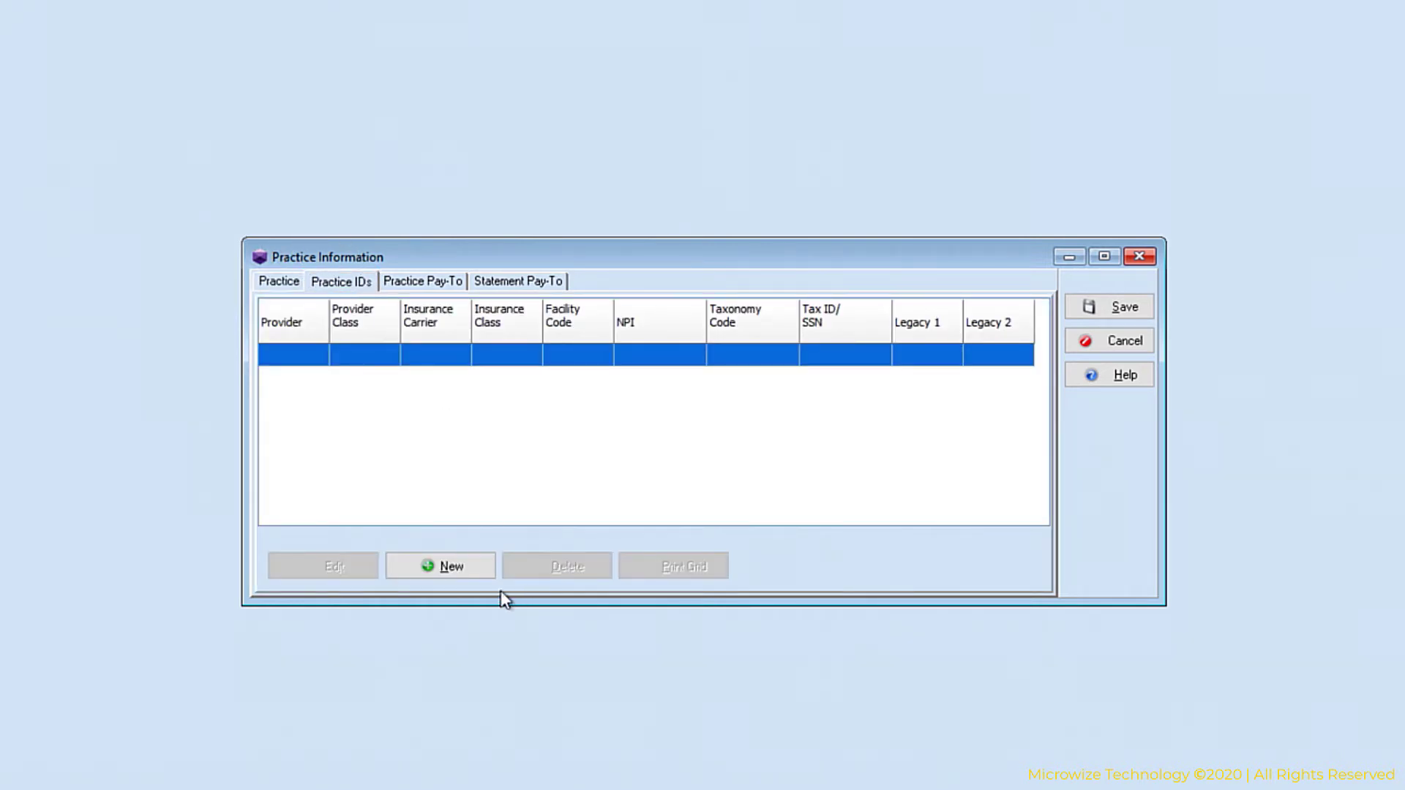
click(463, 575)
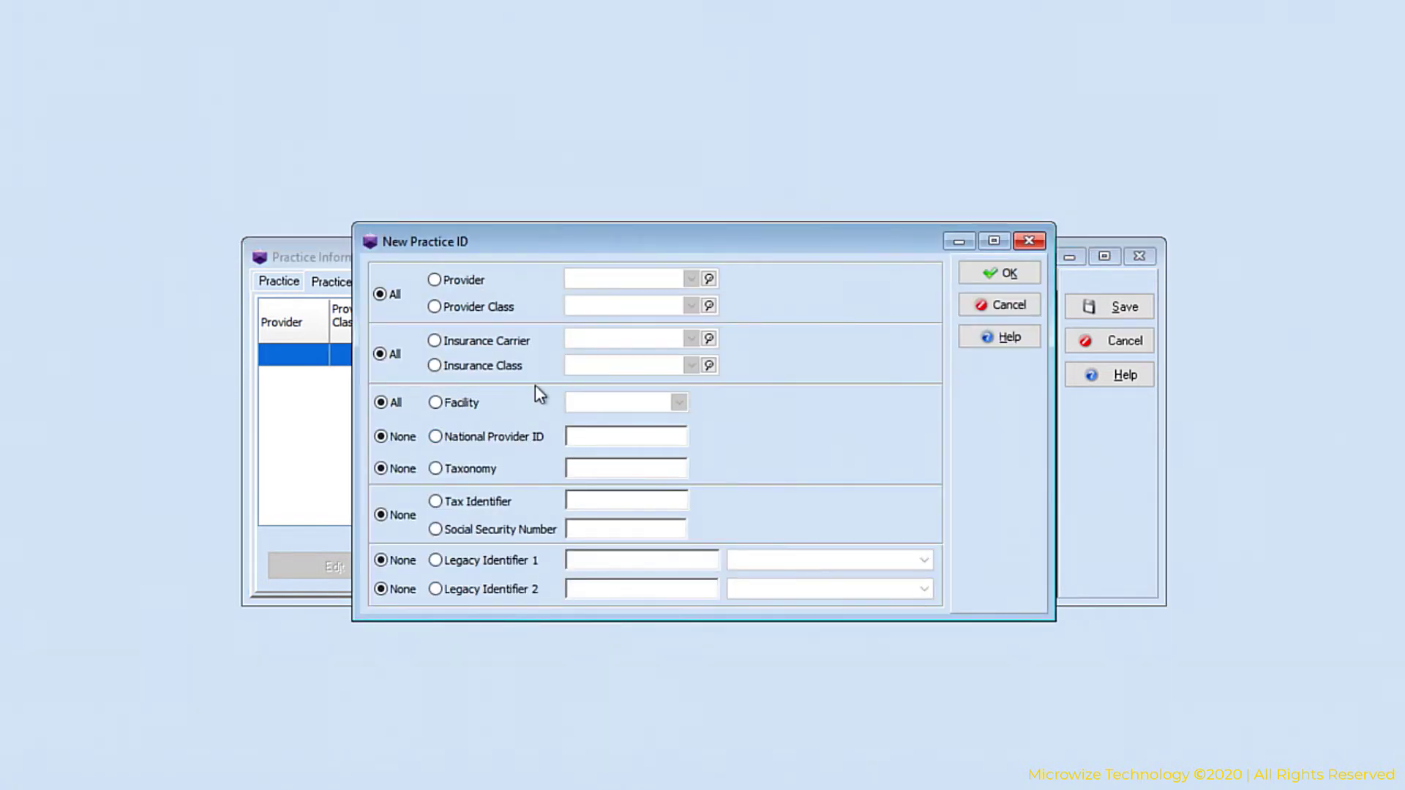
click(435, 437)
text(55512345)
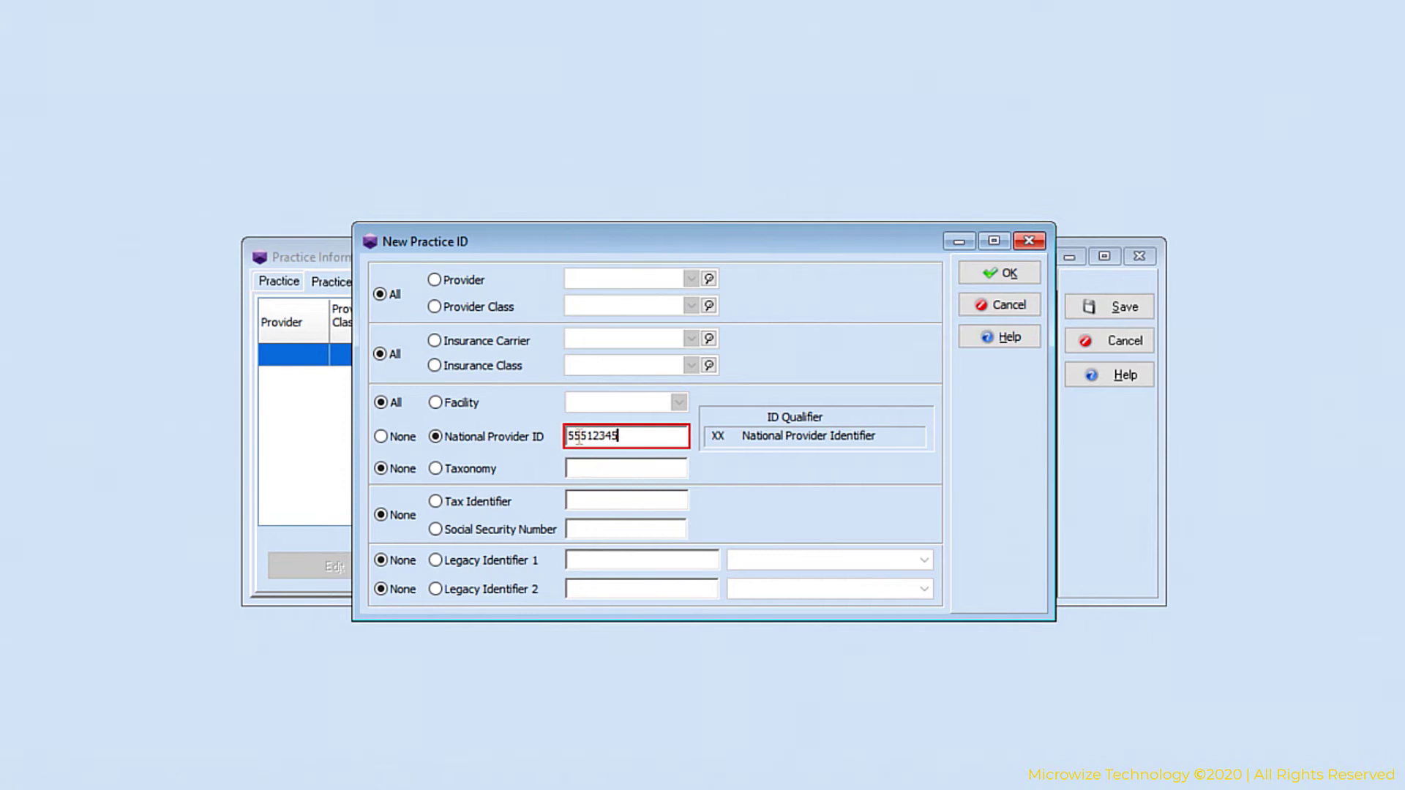
text(67)
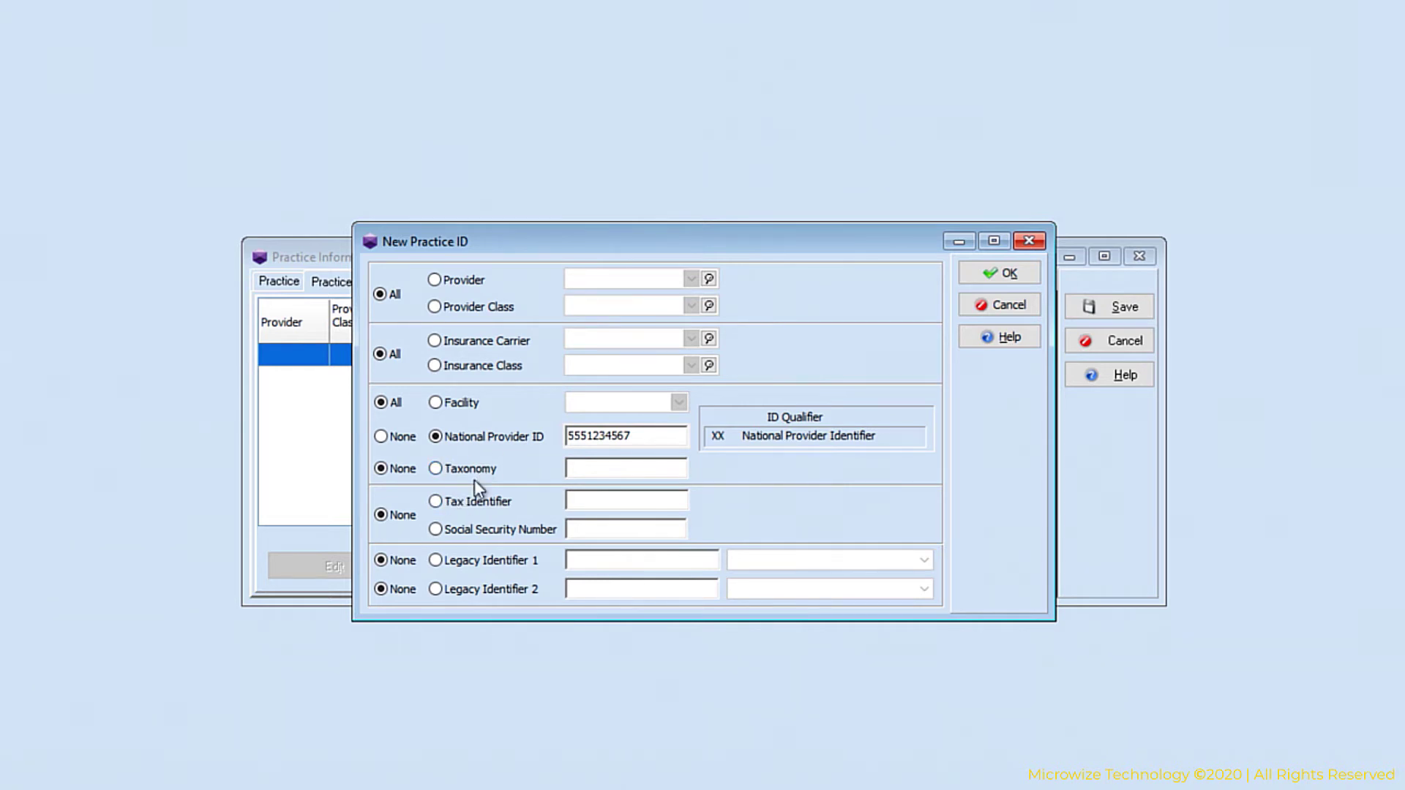
click(437, 502)
click(597, 502)
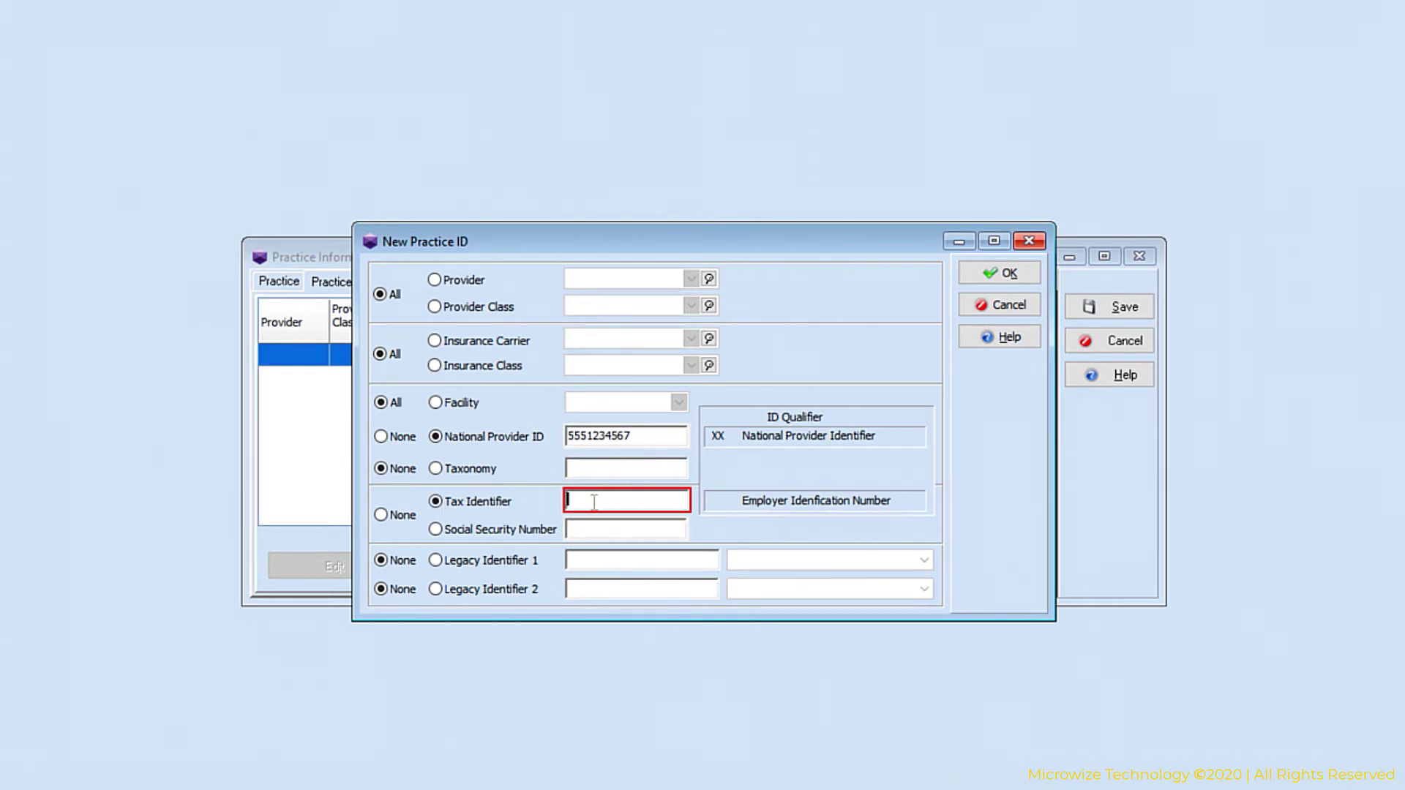
text(123456789)
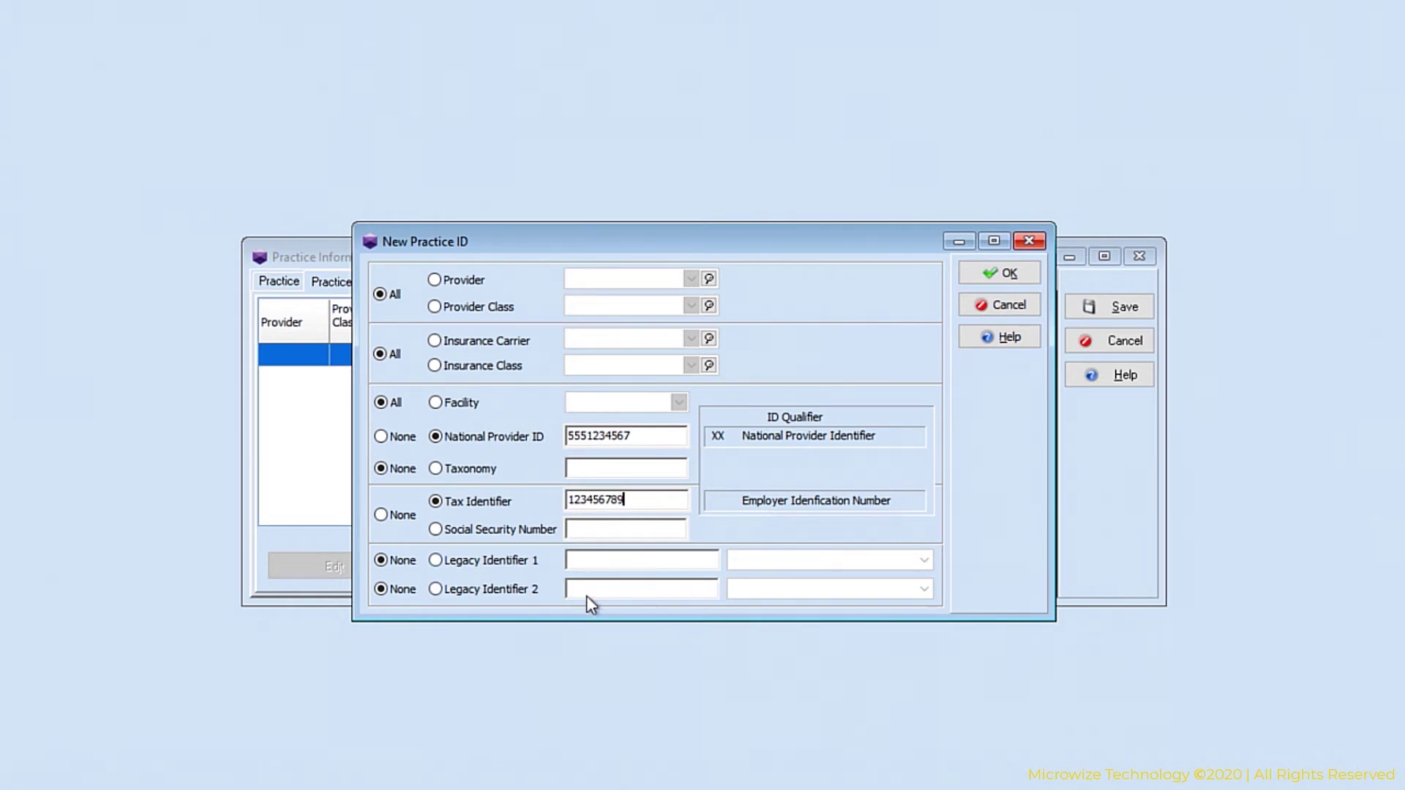
Save the new practice ID entry and begin another practice ID entry.
click(1001, 275)
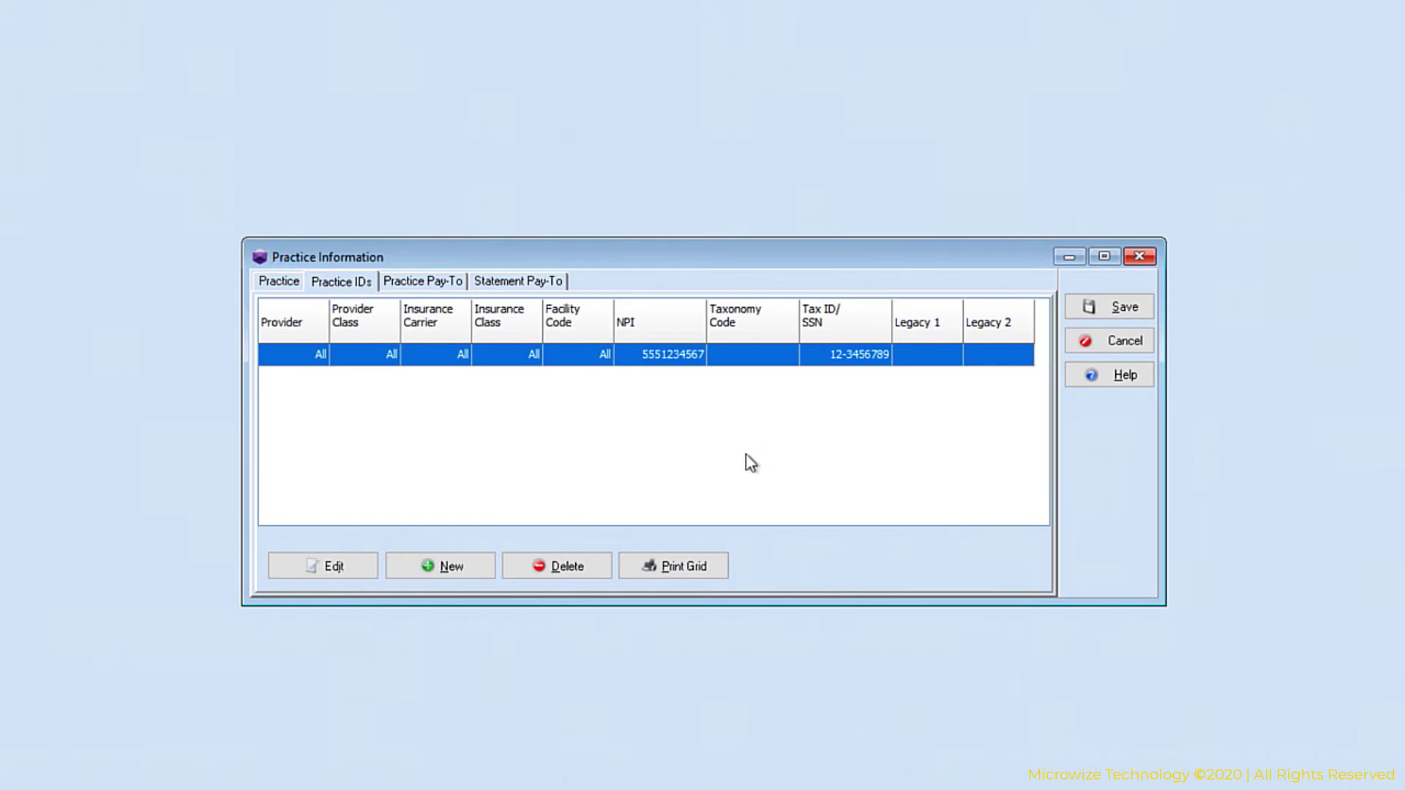
click(473, 572)
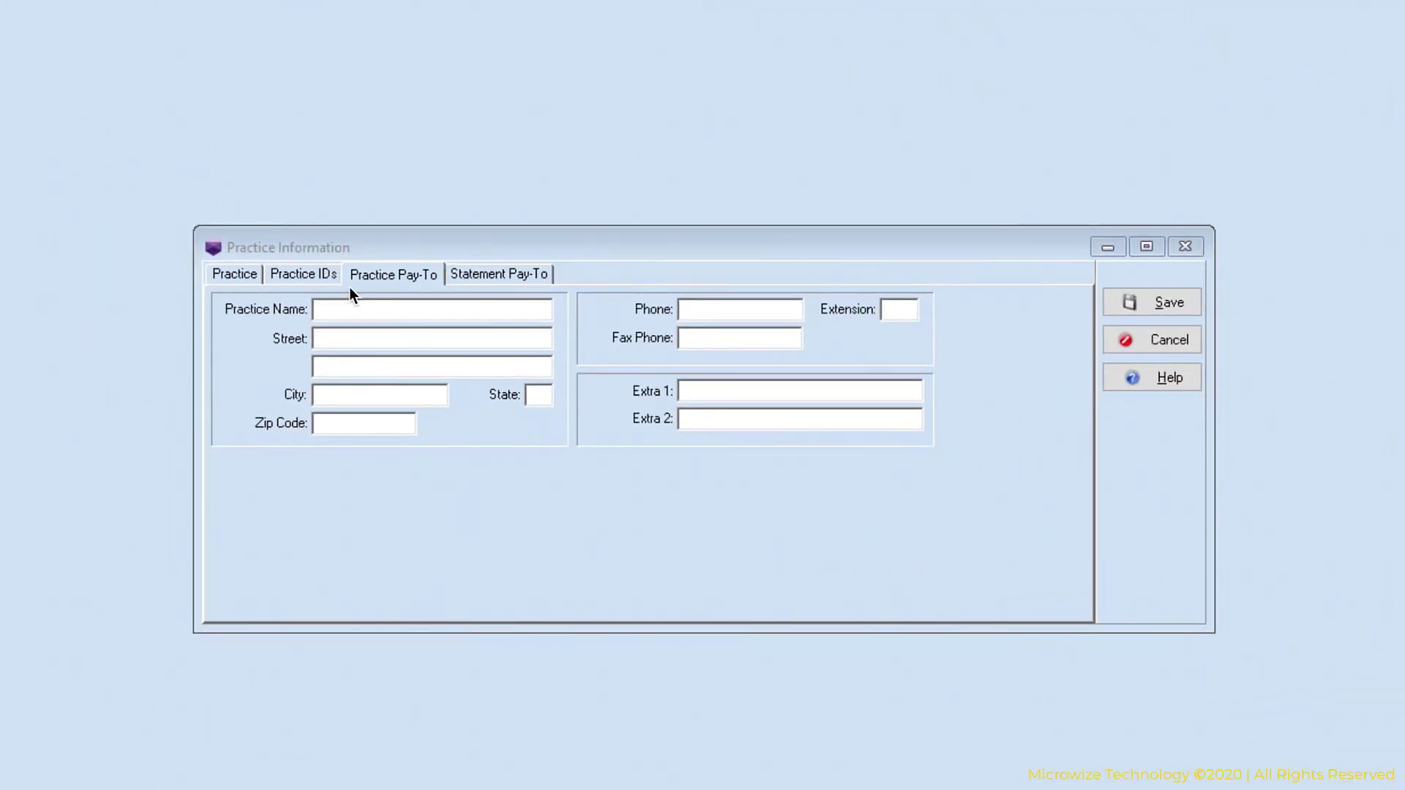
Compare the filled practice details with the blank Practice Pay-To form, then open Statement Pay-To.
click(247, 276)
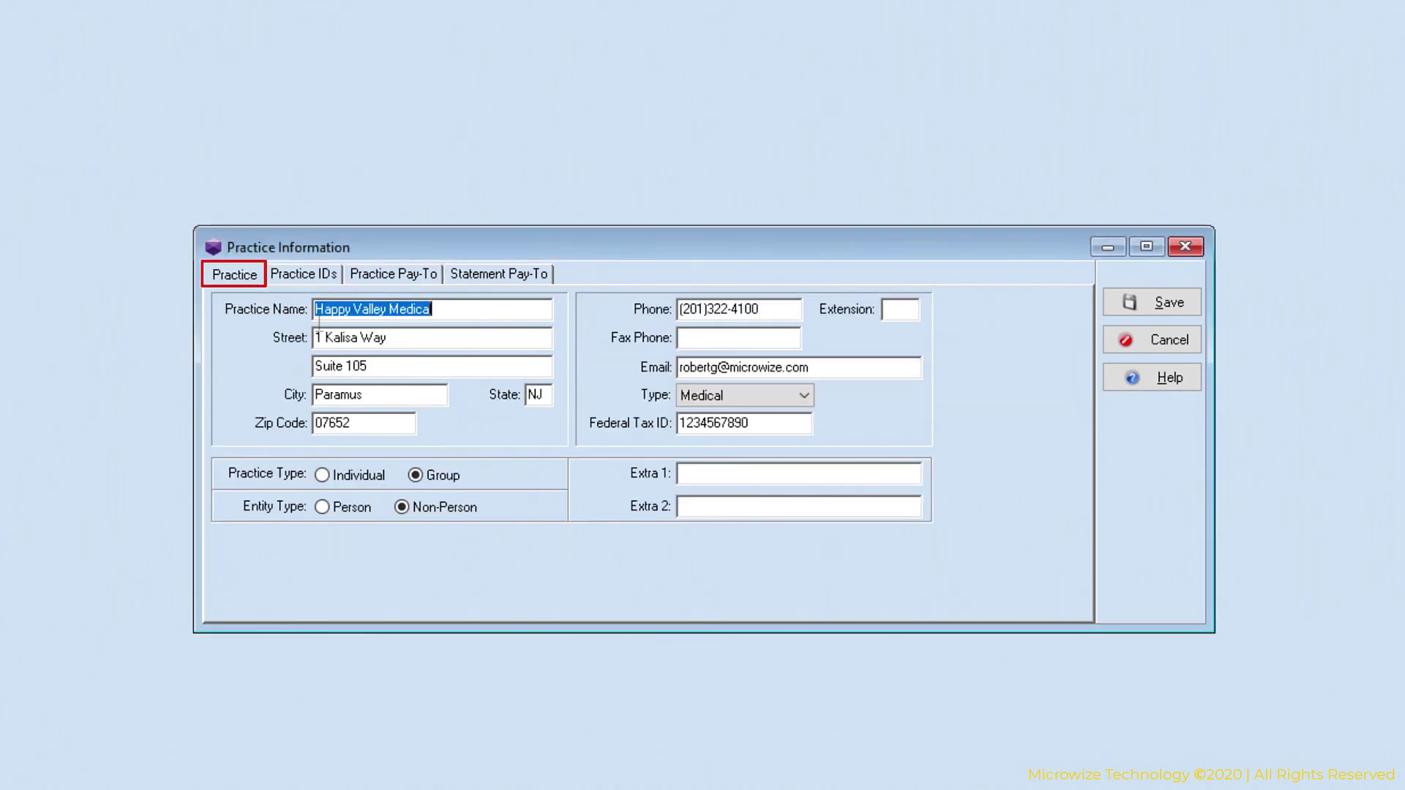
click(393, 274)
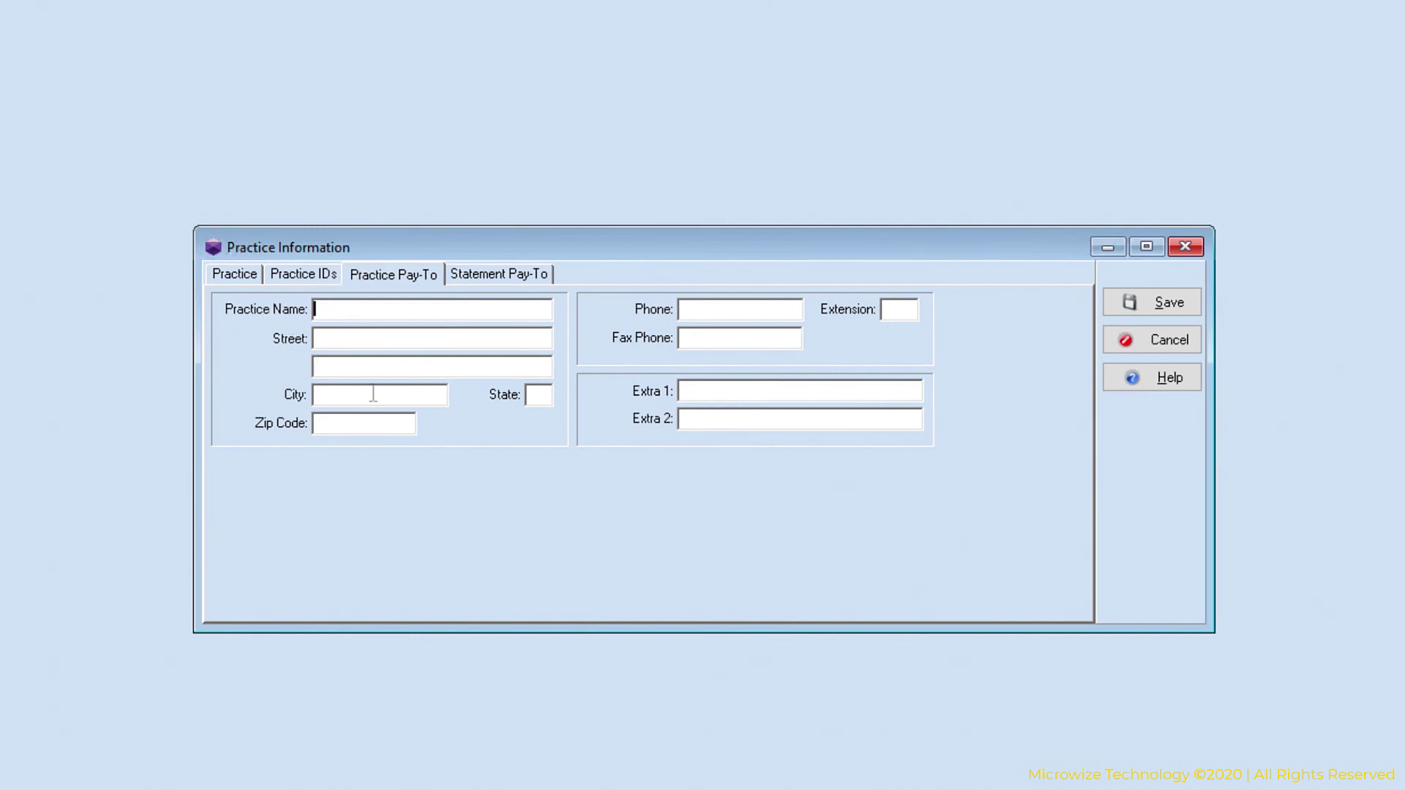
click(240, 277)
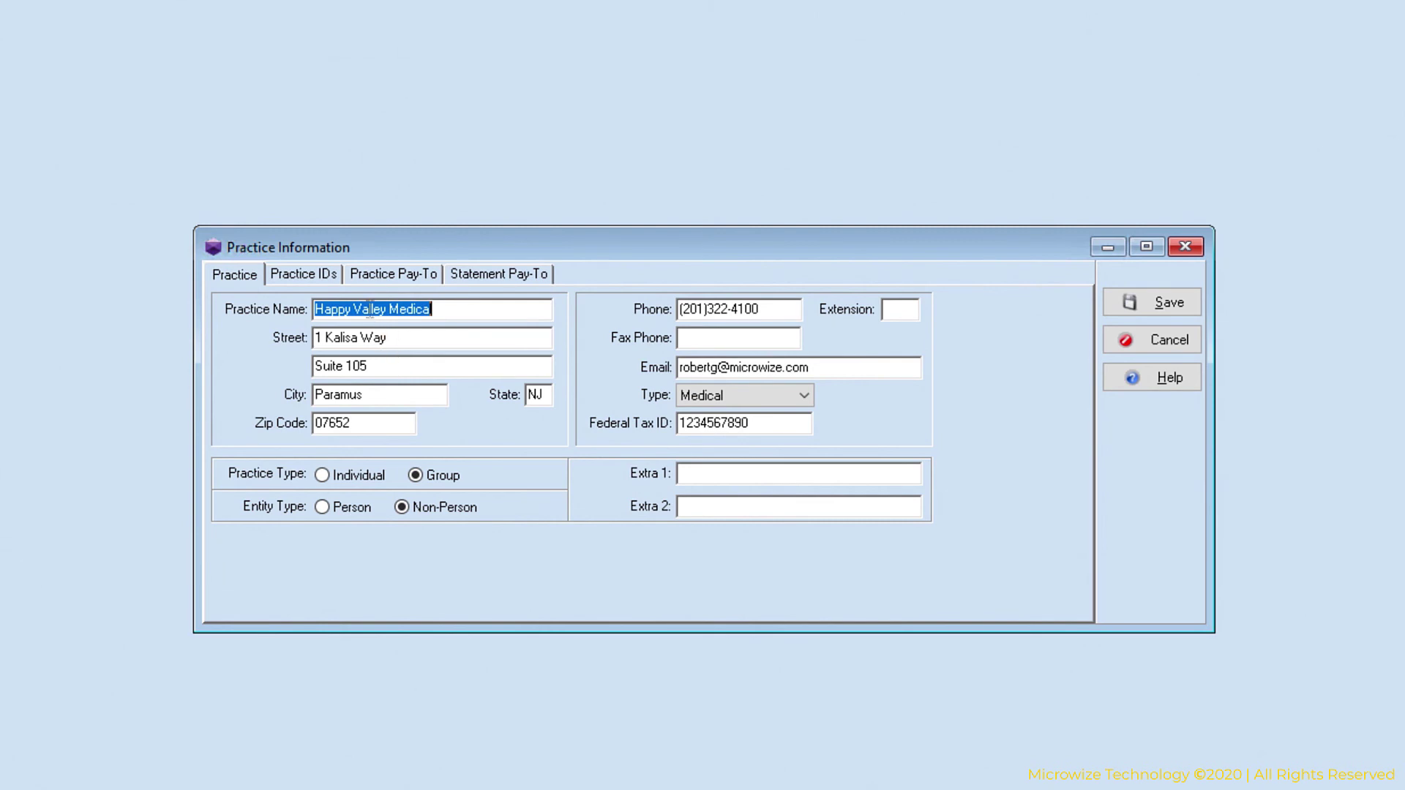
click(394, 274)
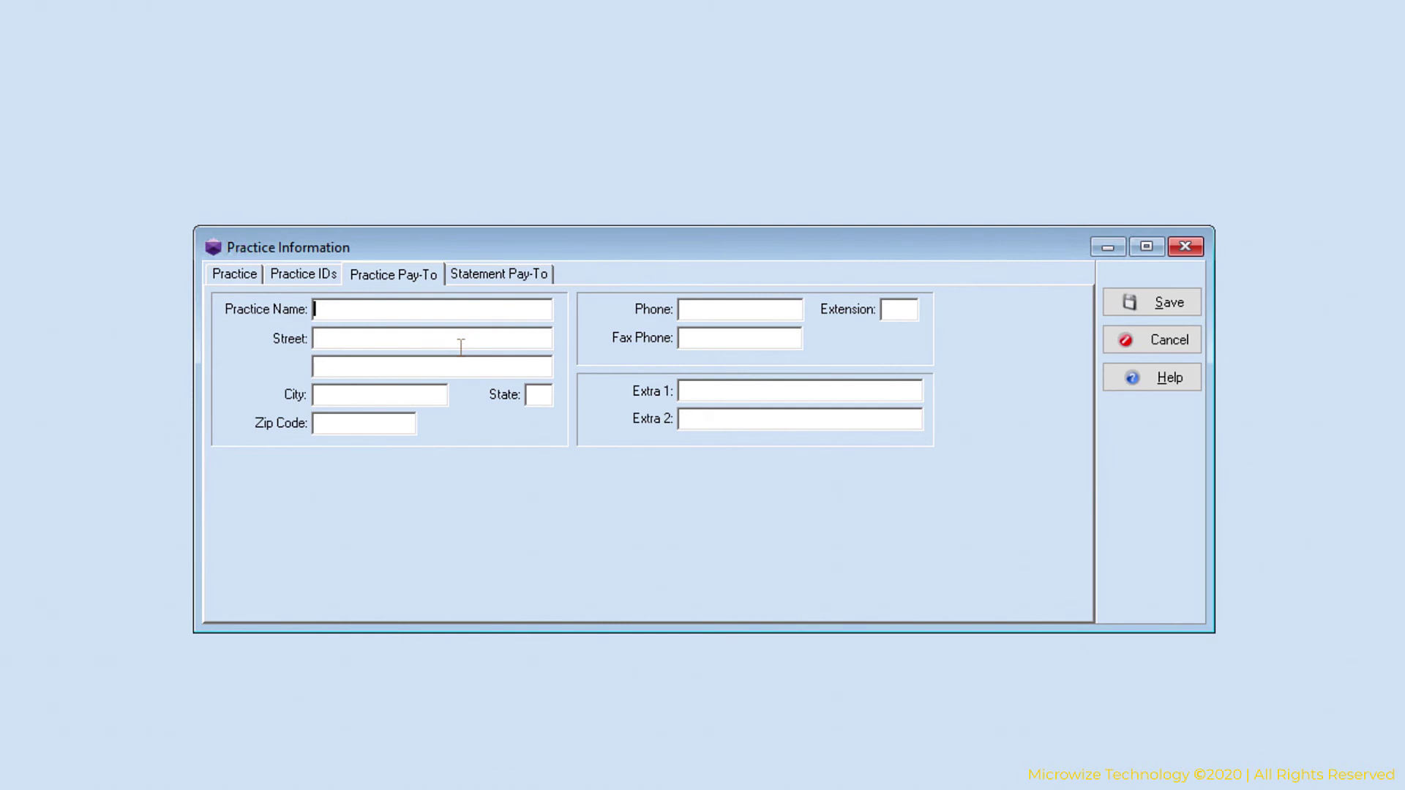
click(495, 272)
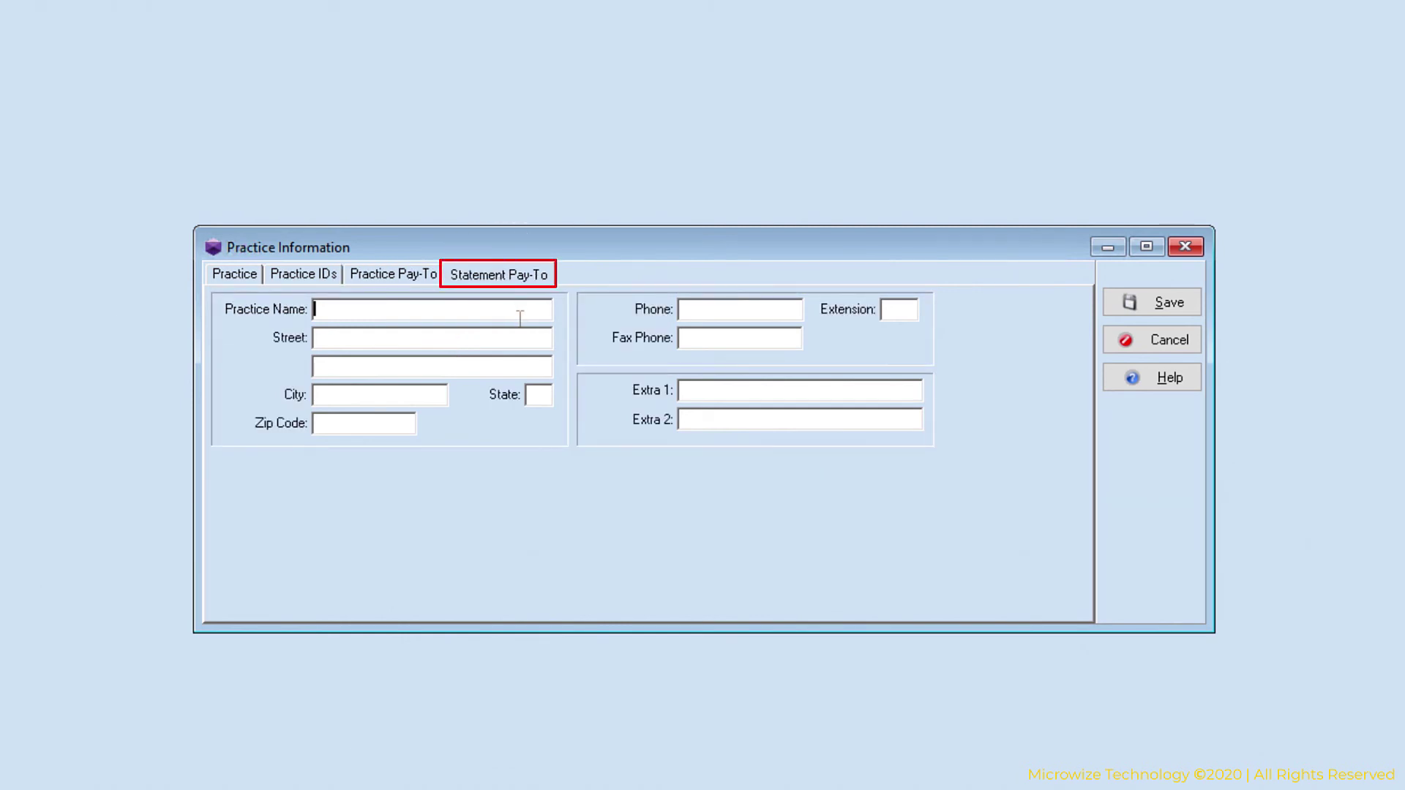